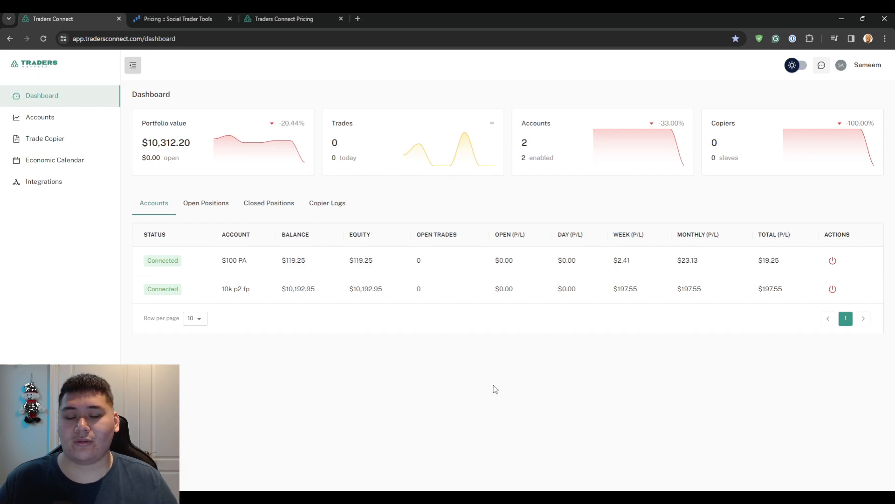
Switch from the two-account Traders Connect dashboard to the Social Trader Tools pricing page.
left_click(186, 18)
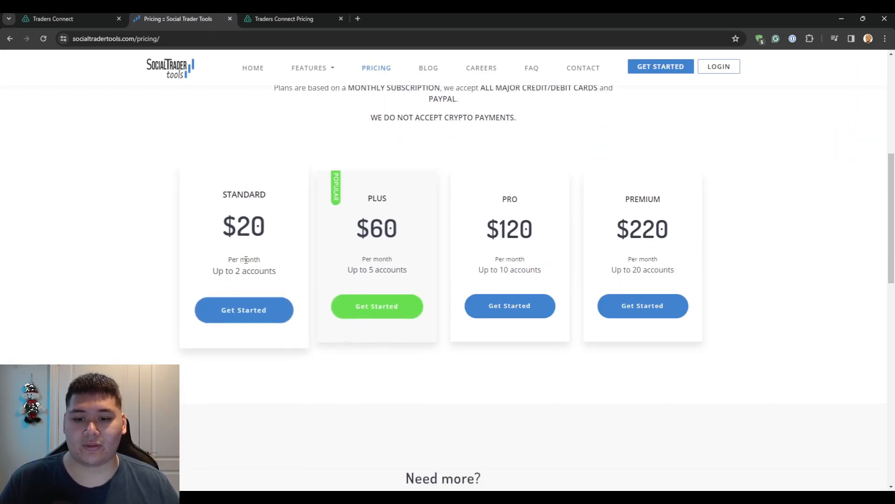
Scroll through the Social Trader Tools plans and highlight the $60 PLUS price.
scroll(338, 260, "up", 2)
scroll(334, 256, "up", 1)
scroll(332, 256, "down", 3)
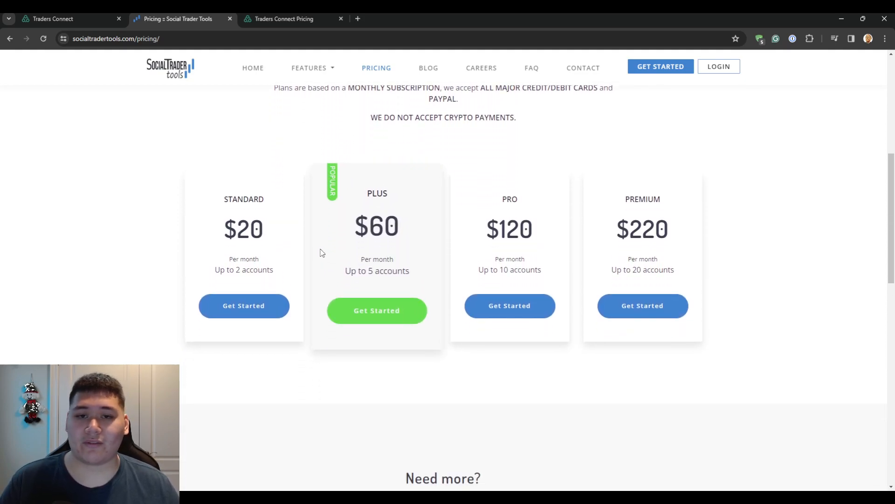
scroll(315, 252, "up", 1)
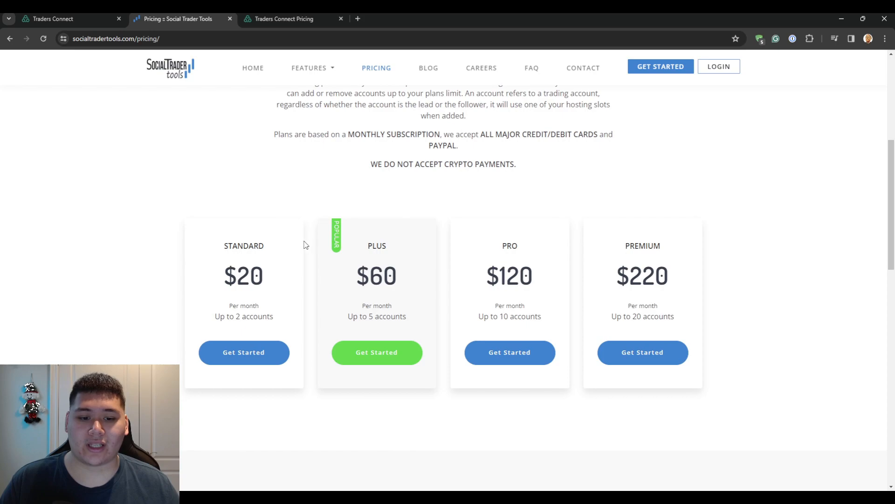
left_click_drag(355, 272, 390, 272)
left_click(390, 271)
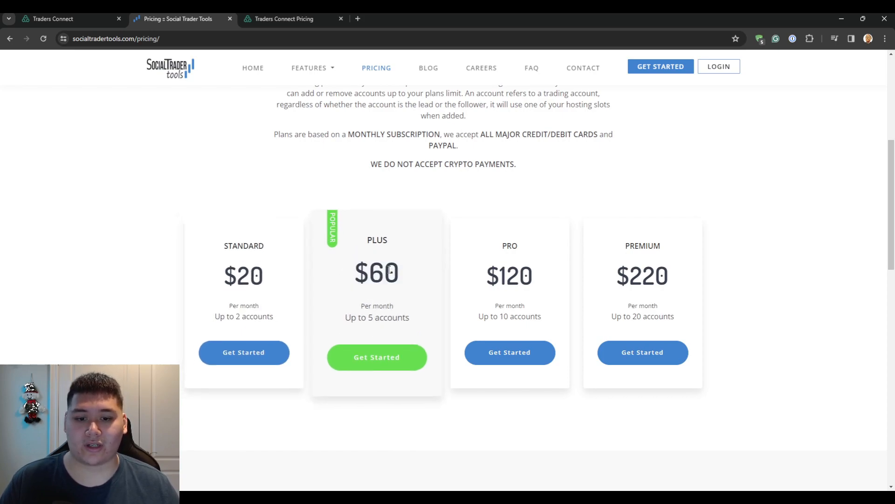
Highlight the PLUS plan's 5-account limit, then move to the Traders Connect pricing page.
left_click_drag(367, 317, 379, 317)
left_click(380, 317)
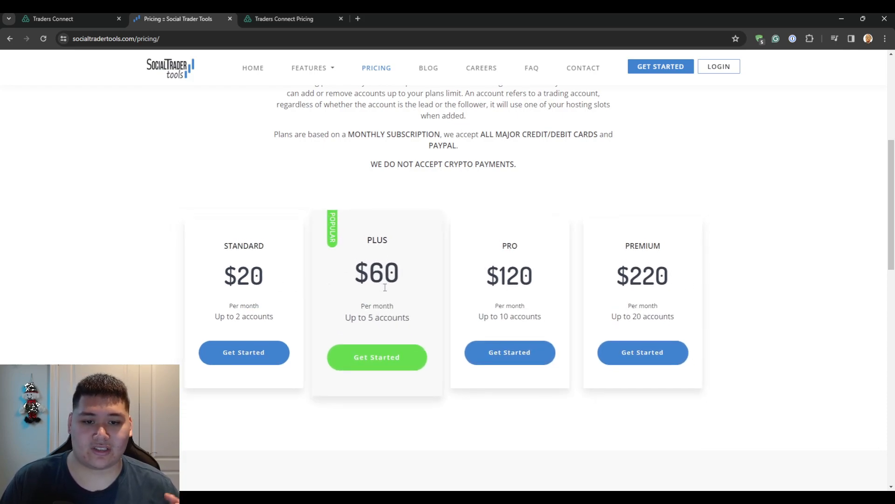
left_click(284, 19)
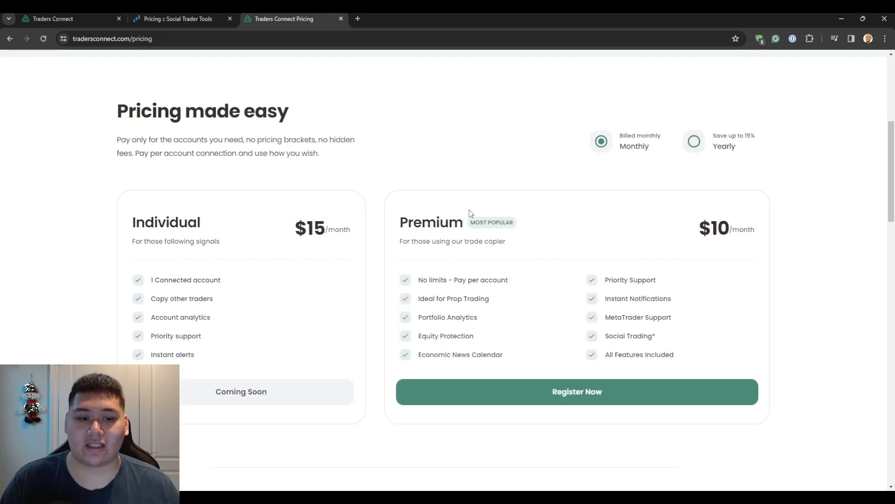
Highlight Traders Connect's $10/month Premium price, then the $60 PLUS price on Social Trader Tools.
left_click_drag(703, 230, 735, 227)
left_click(735, 226)
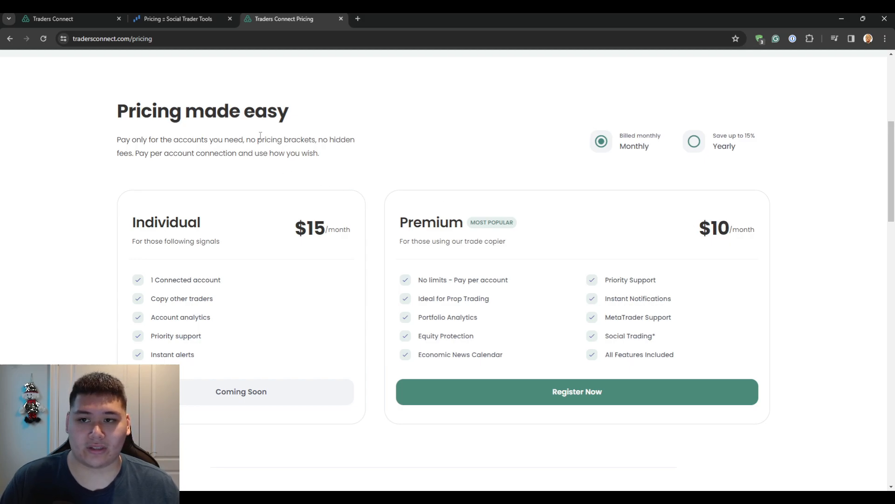
left_click(177, 19)
left_click_drag(348, 269, 399, 269)
left_click(397, 269)
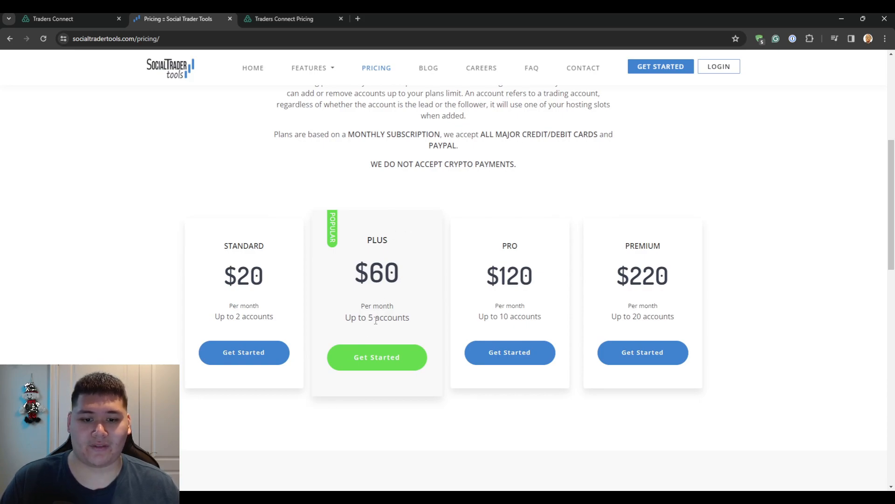
Highlight the $60 PLUS price once more and return to the Traders Connect dashboard.
left_click_drag(366, 264, 406, 274)
left_click(404, 273)
left_click(84, 19)
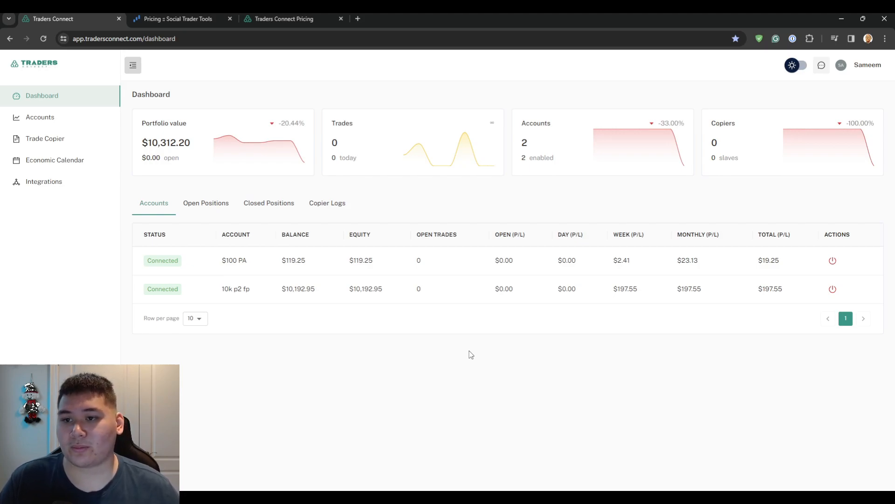
Collapse and re-expand the sidebar, go to Accounts, and check the 2/3 (67%) usage ring.
left_click(132, 65)
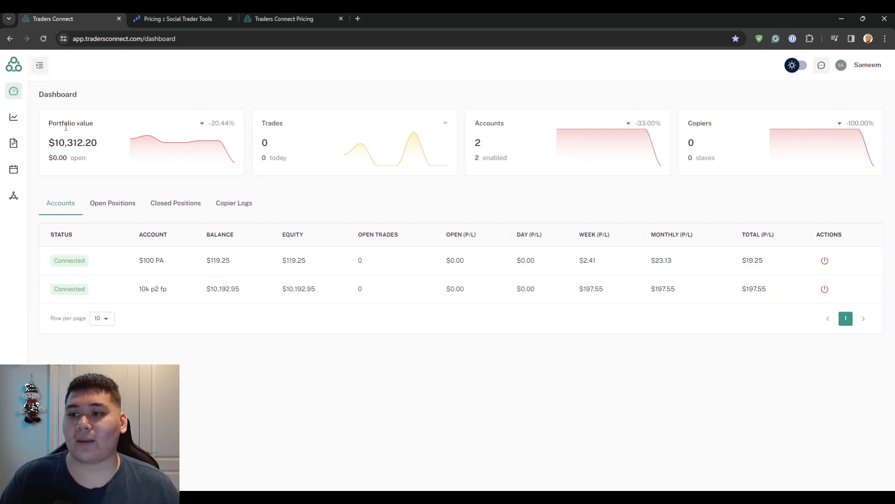
left_click(40, 66)
left_click(40, 117)
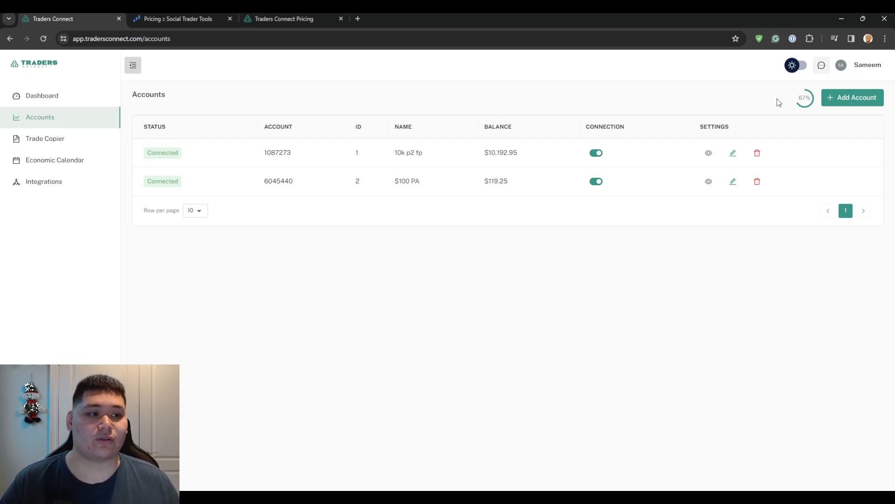
mouse_move(802, 106)
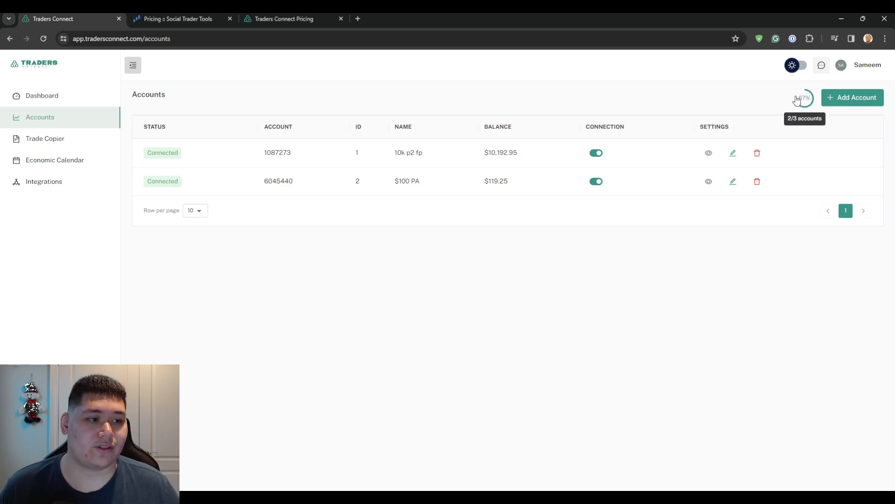
Start adding a new trading account named '2.5K IF'.
left_click(847, 100)
left_click(369, 264)
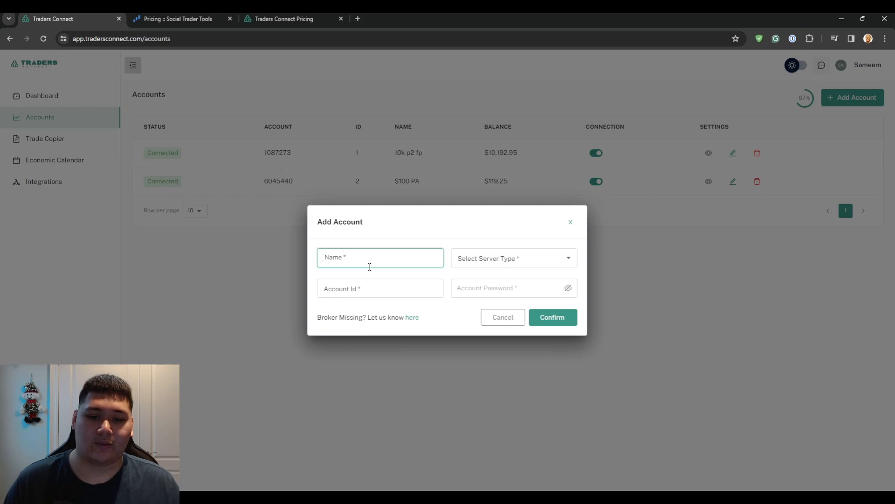
type("2.5k iF")
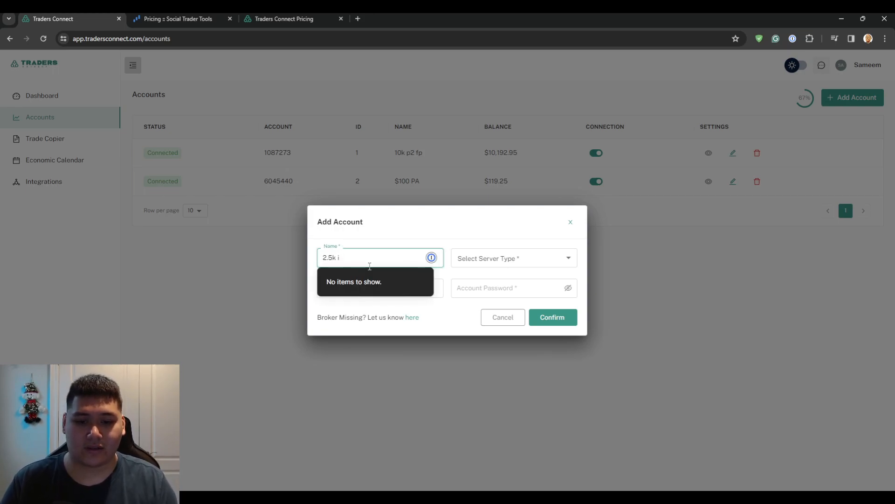
key("BackSpace")
type("K IF")
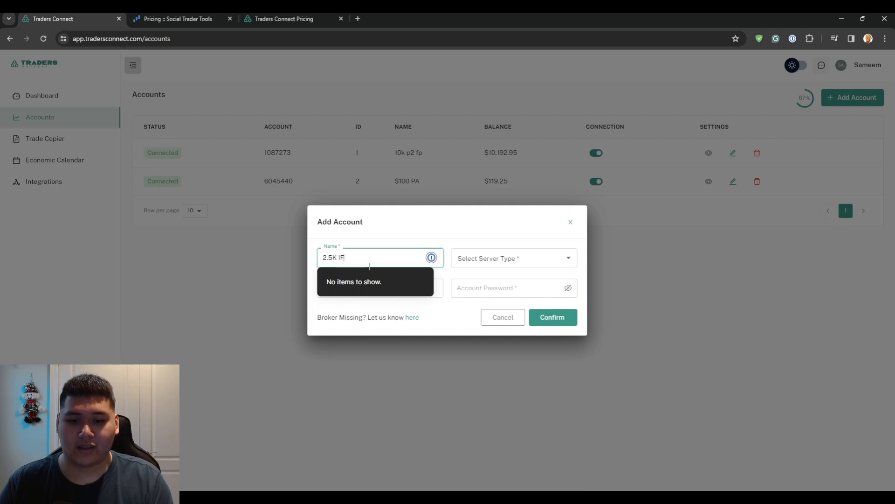
Set it to MT5 with broker ThinkMarkets and server ThinkMarkets-Demo, enter the password, and confirm.
left_click(492, 264)
left_click(467, 311)
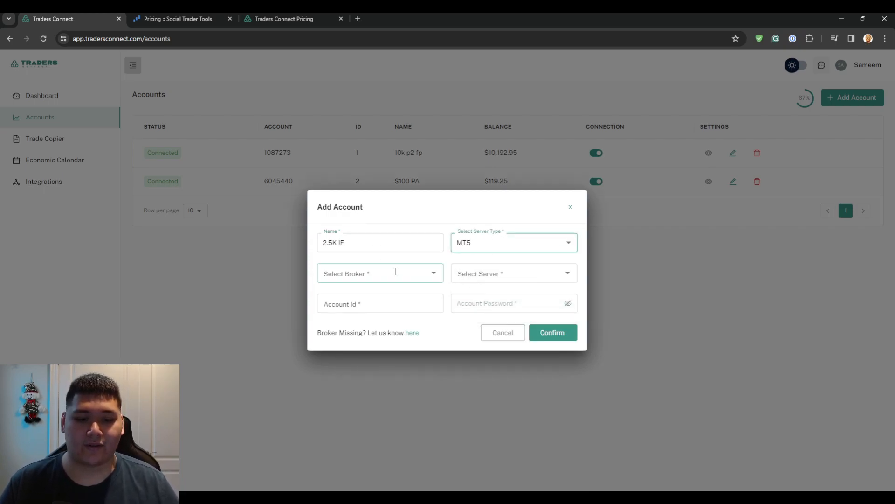
left_click(387, 273)
type("think")
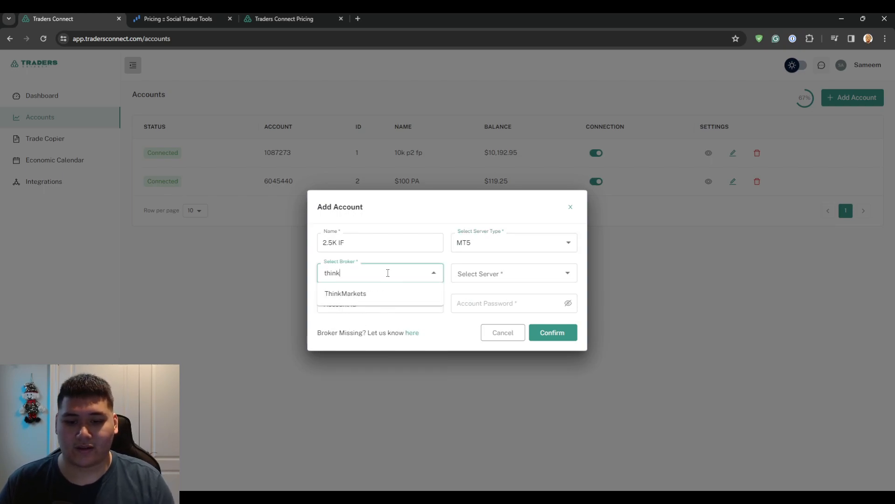
left_click(386, 294)
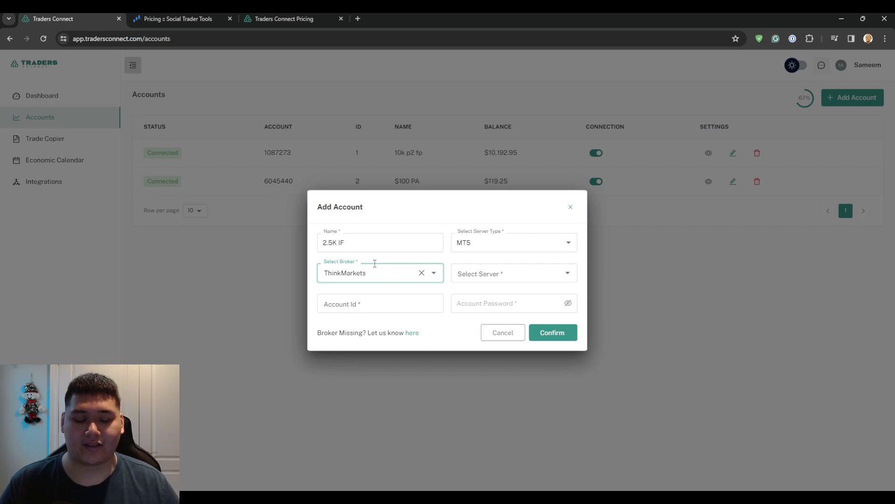
left_click(467, 273)
left_click(524, 311)
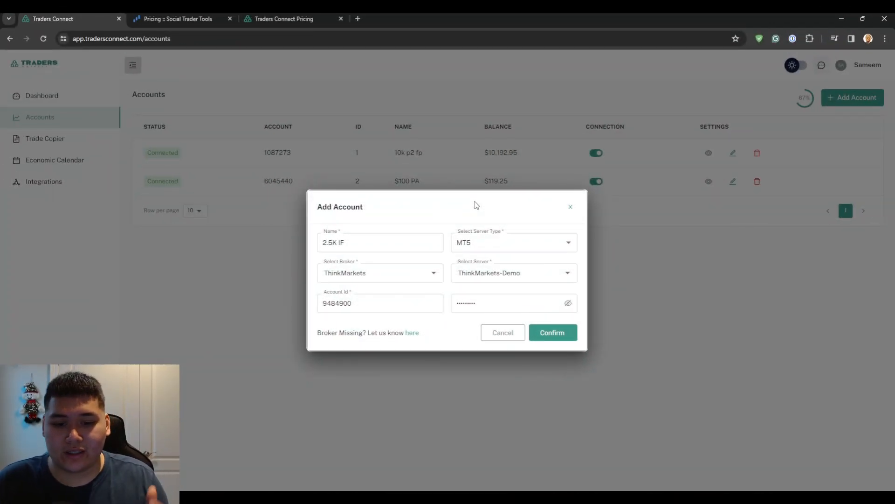
left_click(480, 303)
left_click(554, 333)
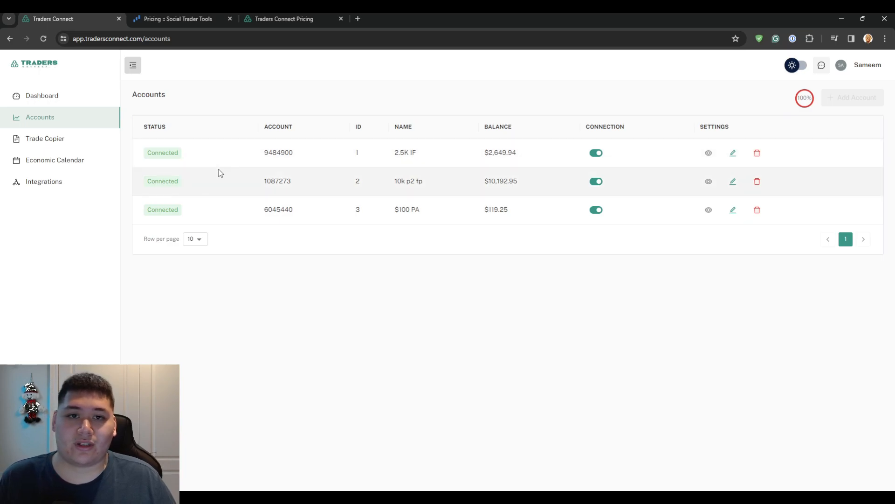
Go to the Trade Copier page, which shows 0 masters and 0 slaves.
left_click(37, 140)
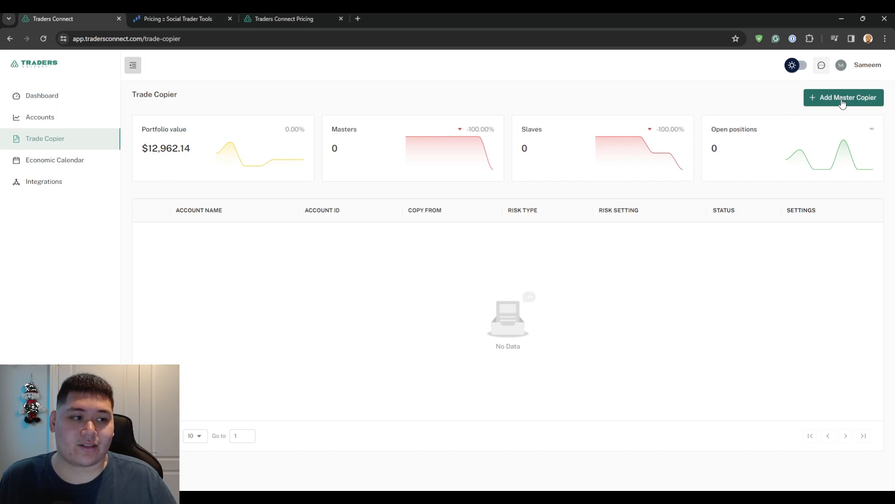
Start a new copier with 10k p2 fp as Copy From and $100 PA as Copy To.
left_click(842, 104)
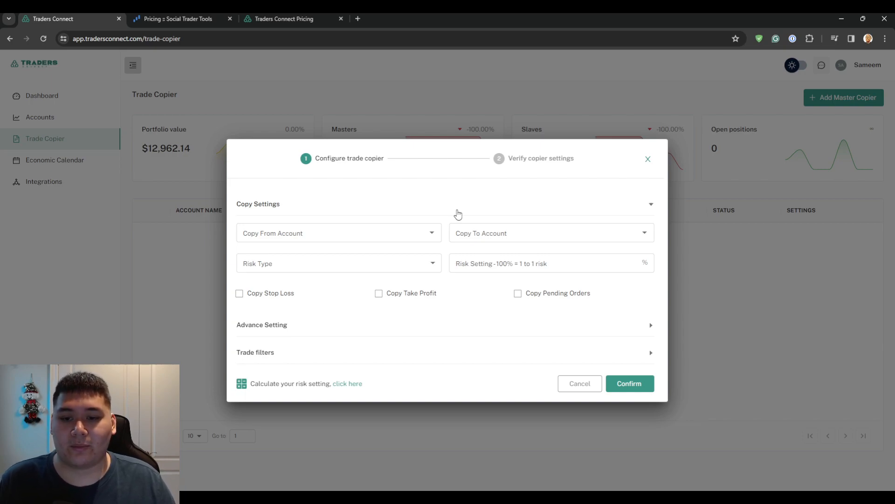
left_click(334, 233)
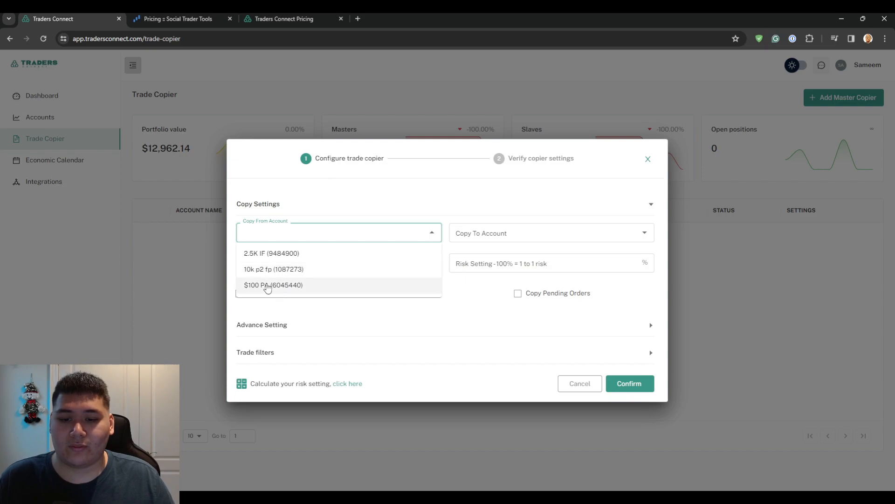
left_click(273, 271)
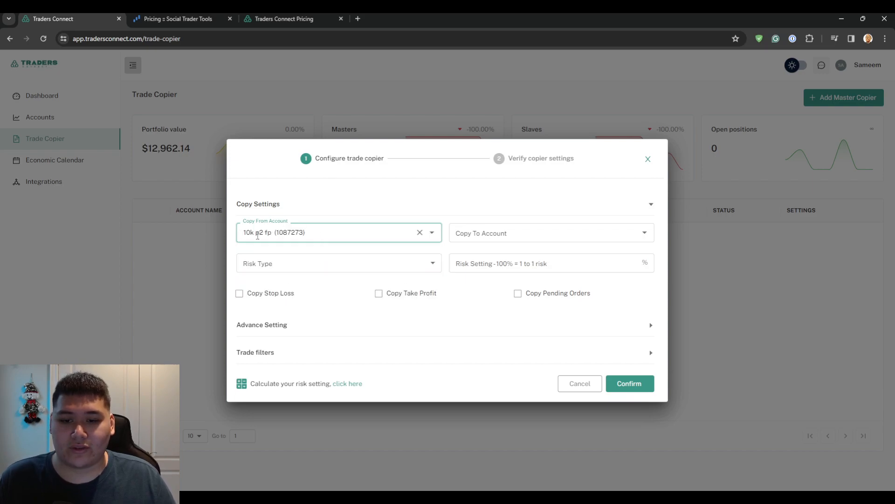
left_click(502, 232)
left_click(506, 273)
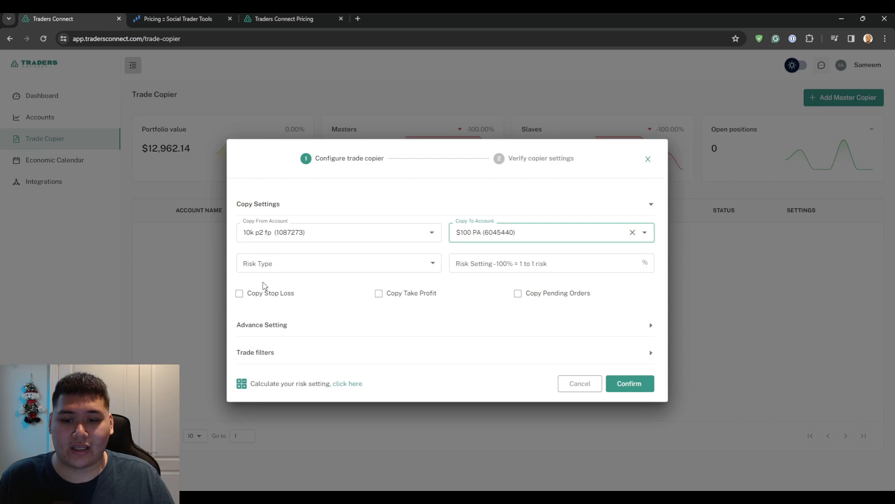
left_click(269, 267)
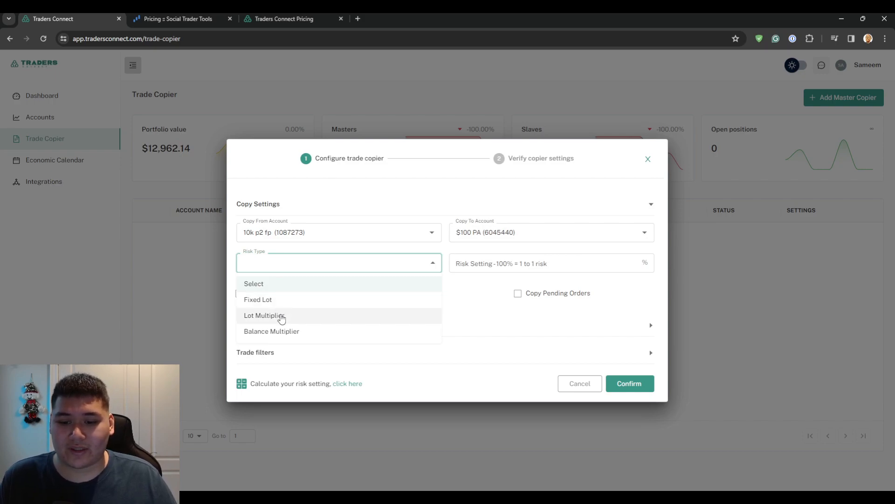
Choose Balance Multiplier risk with a 500% risk setting and tick Copy Stop Loss.
left_click(275, 331)
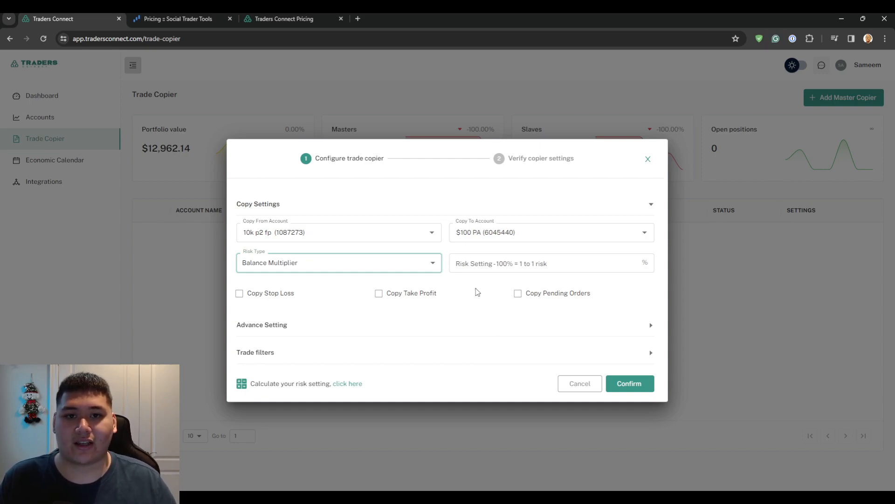
left_click(490, 264)
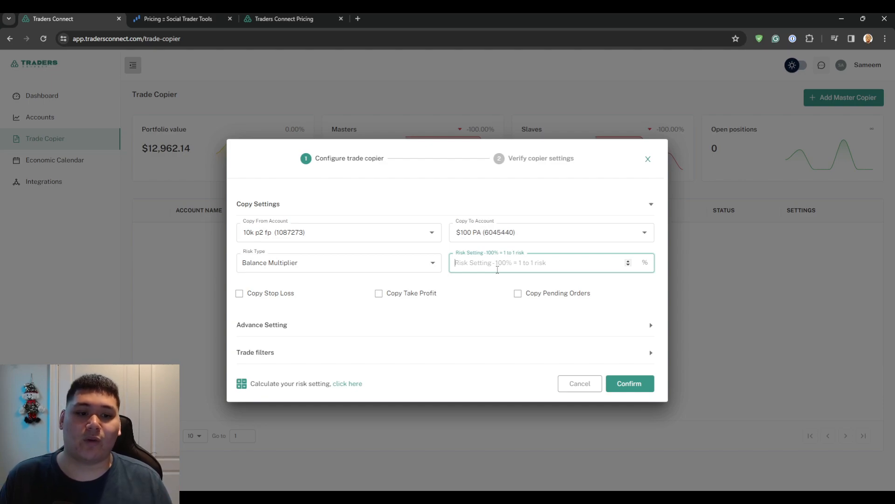
type("100")
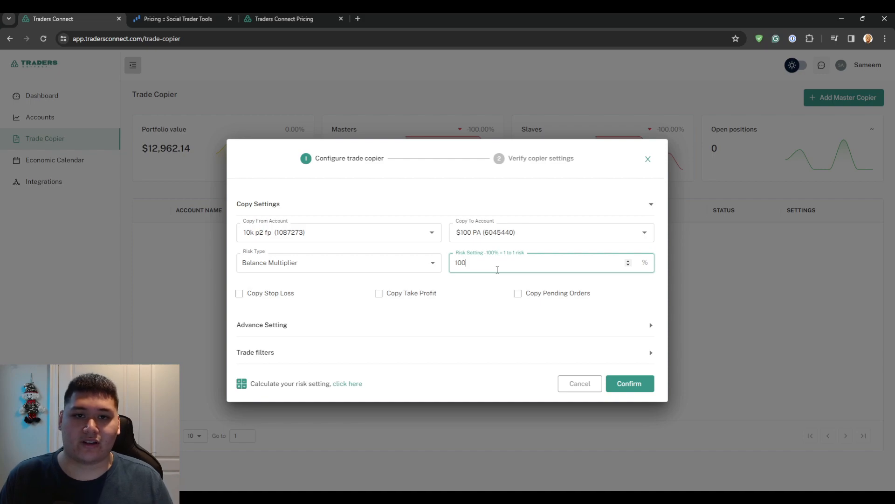
key("BackSpace")
key("BackSpace")
key("BackSpace")
type("500")
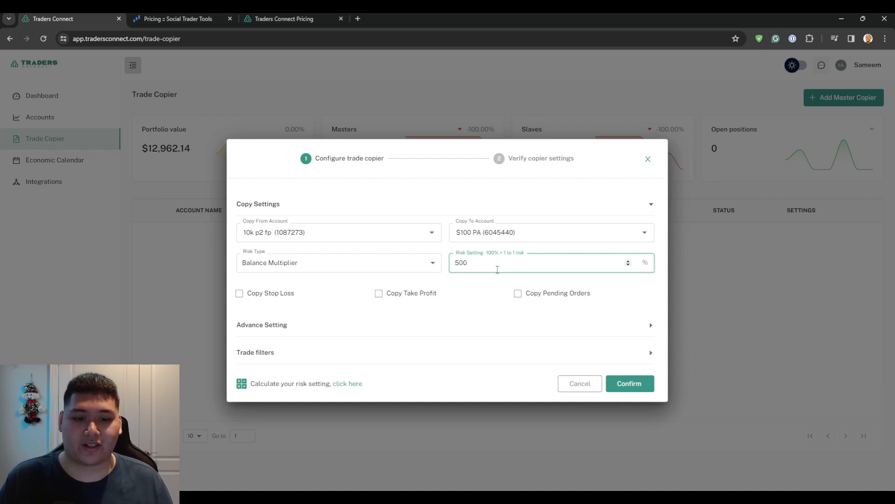
double_click(473, 269)
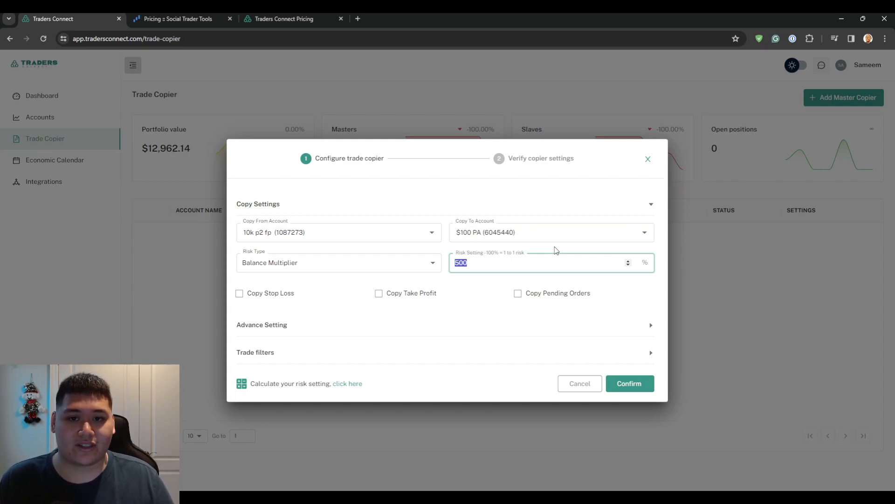
left_click_drag(482, 263, 450, 262)
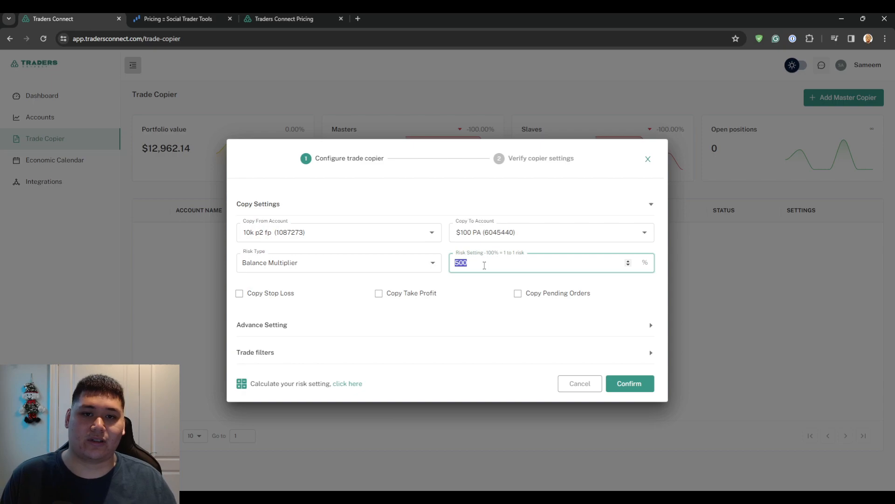
left_click(287, 297)
Tick Copy Take Profit and Copy Pending Orders, glance at Advance Setting, then return to Copy Settings.
left_click(419, 299)
left_click(531, 298)
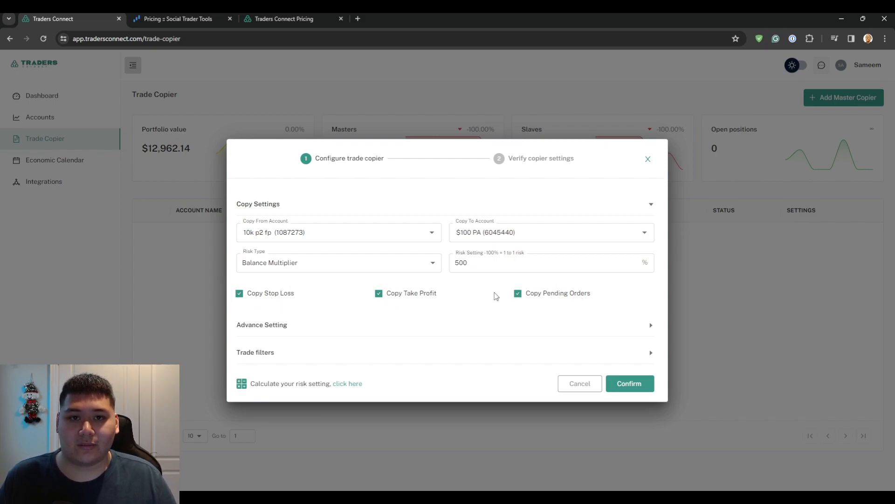
left_click(249, 326)
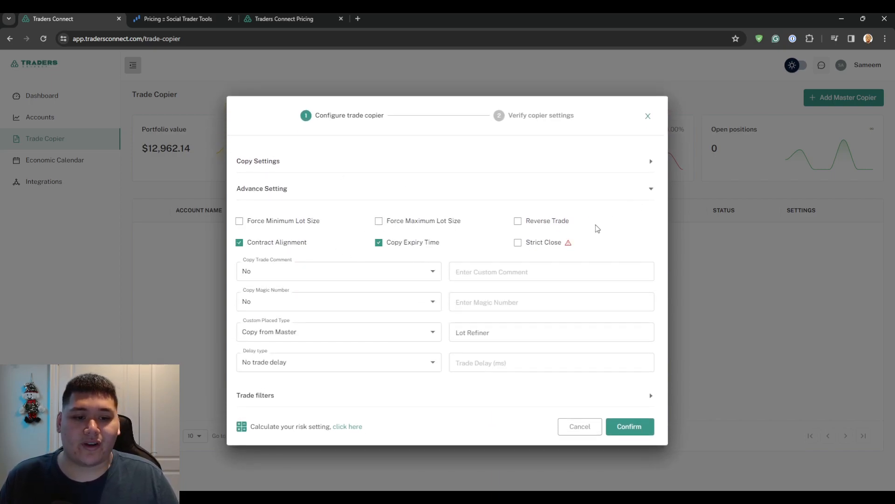
left_click(653, 164)
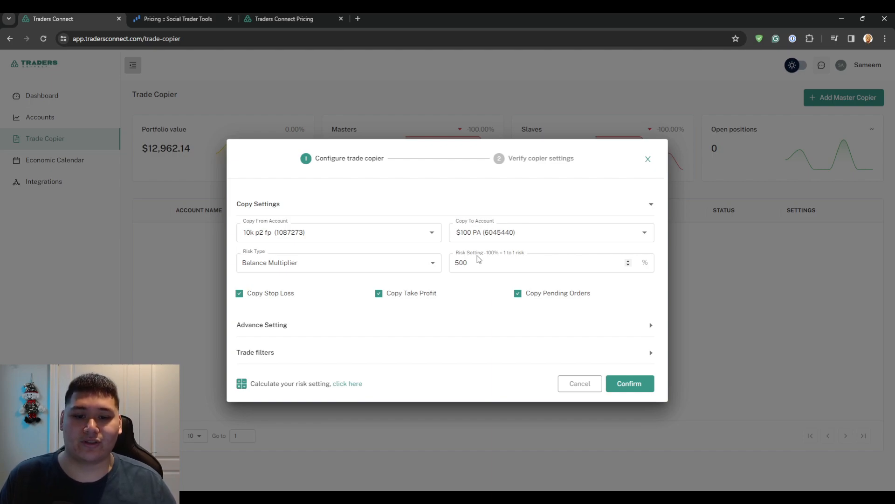
Enable Force Minimum Lot Size and Force Maximum Lot Size in the copier's Advance Setting.
left_click(287, 325)
left_click(253, 224)
left_click(402, 223)
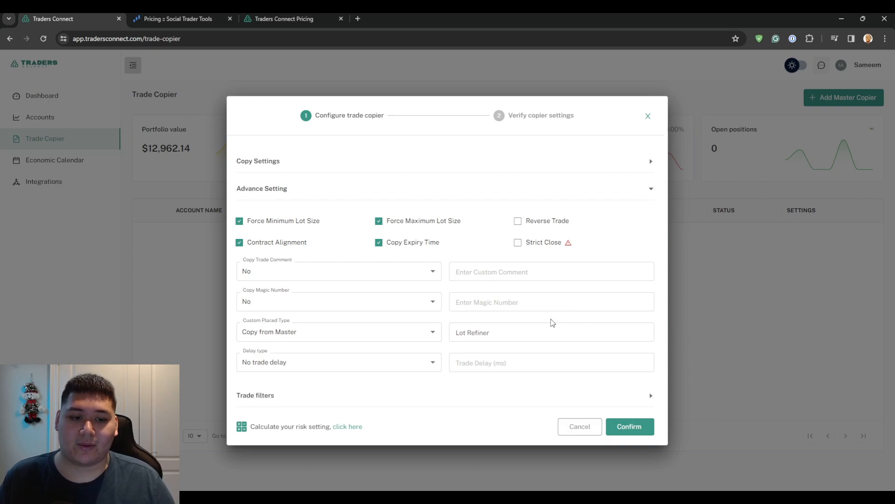
left_click(320, 163)
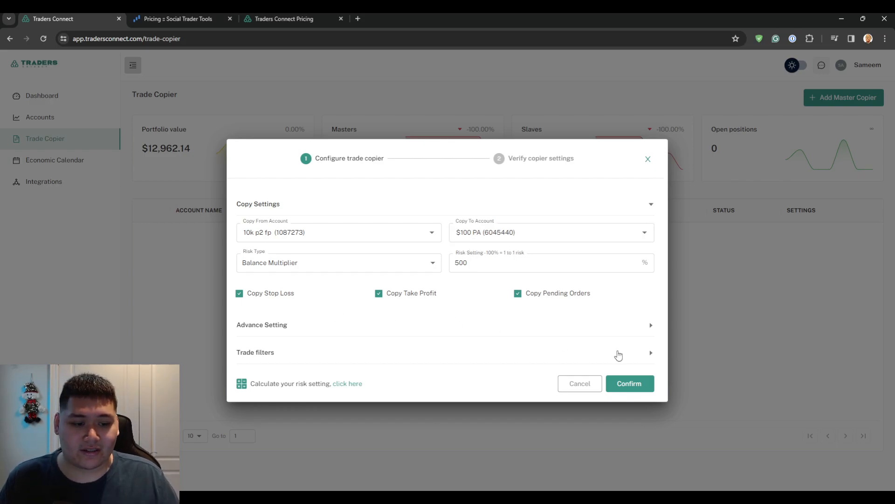
Confirm the $100 PA copier at 500%, then preview and cancel adding another copy-to account.
left_click(645, 377)
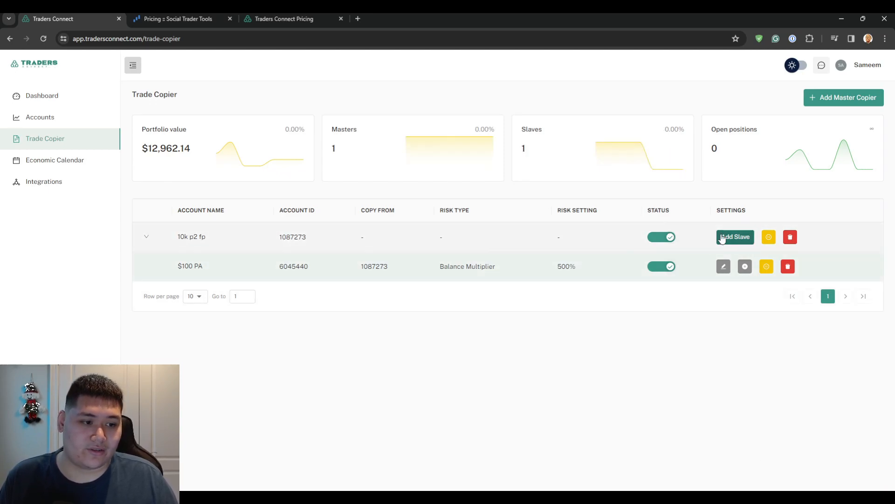
left_click(735, 241)
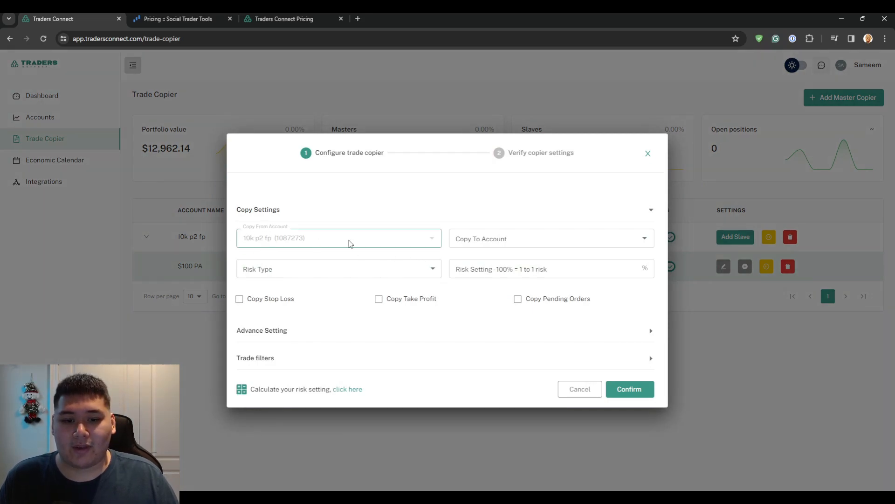
left_click(508, 239)
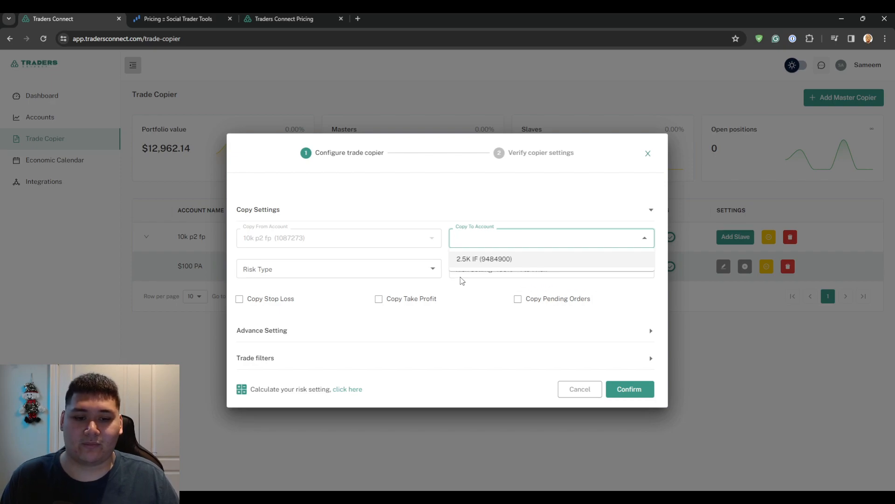
left_click(648, 153)
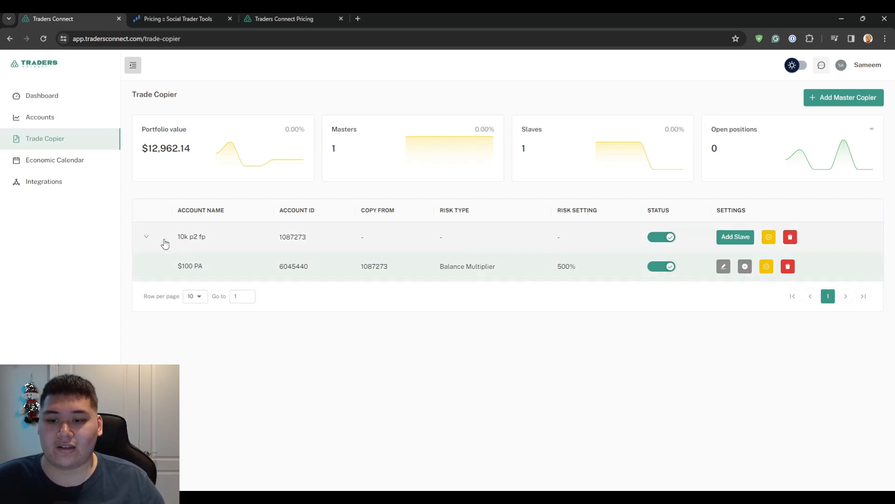
left_click_drag(164, 242, 220, 244)
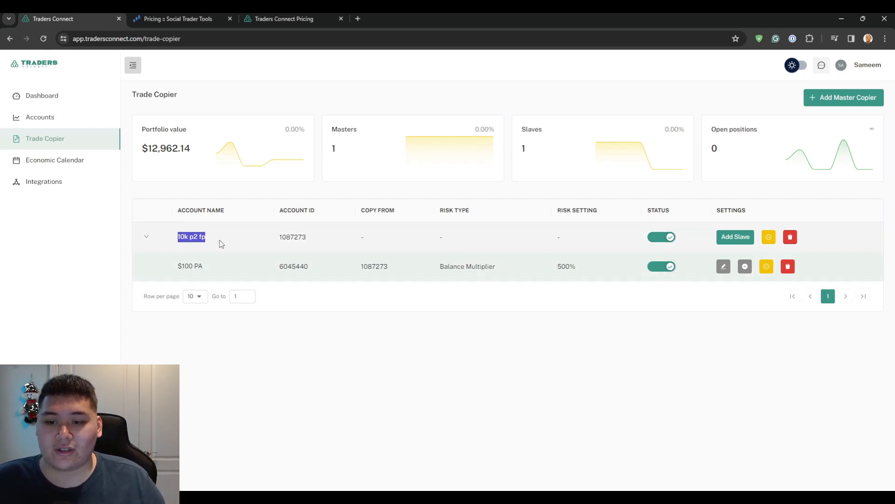
left_click(239, 335)
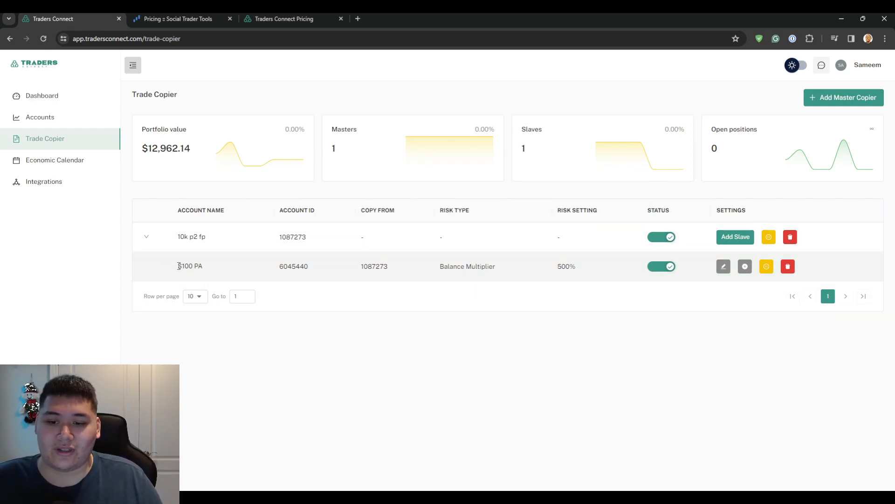